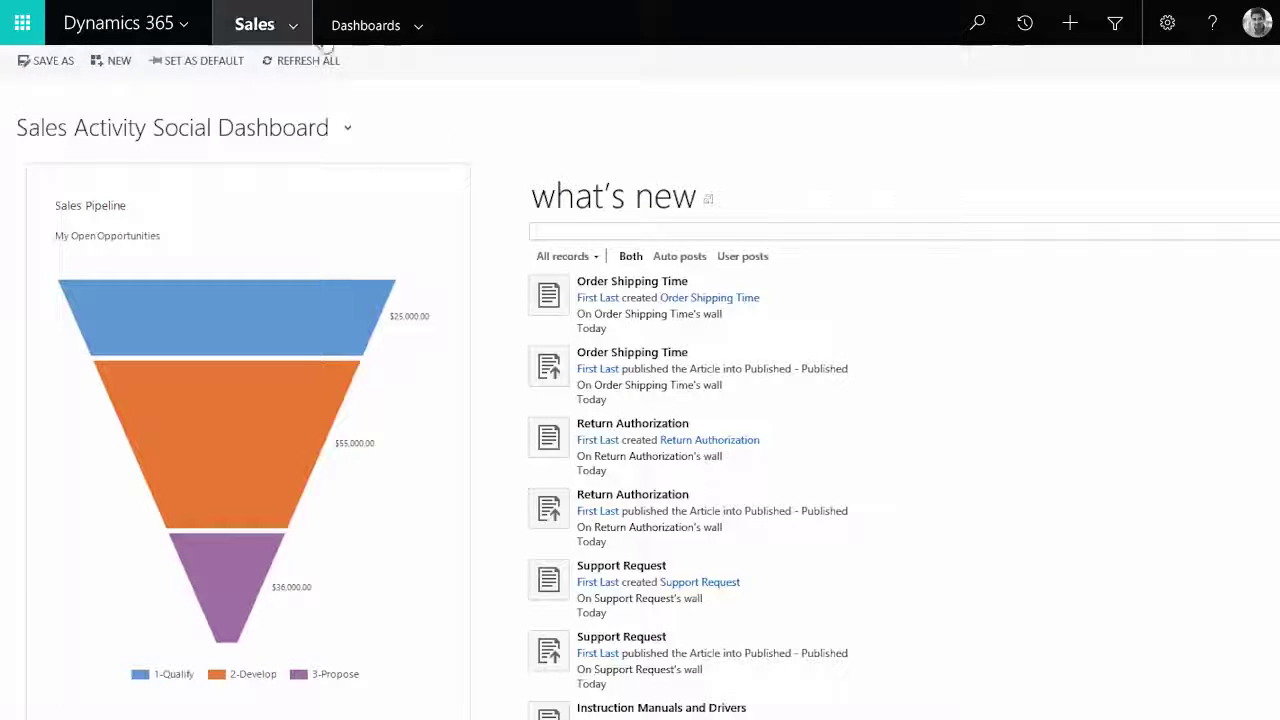
# Go to Settings > Mobile Offline configuration and accept the data-sharing disclaimer.
pyautogui.click(258, 24)
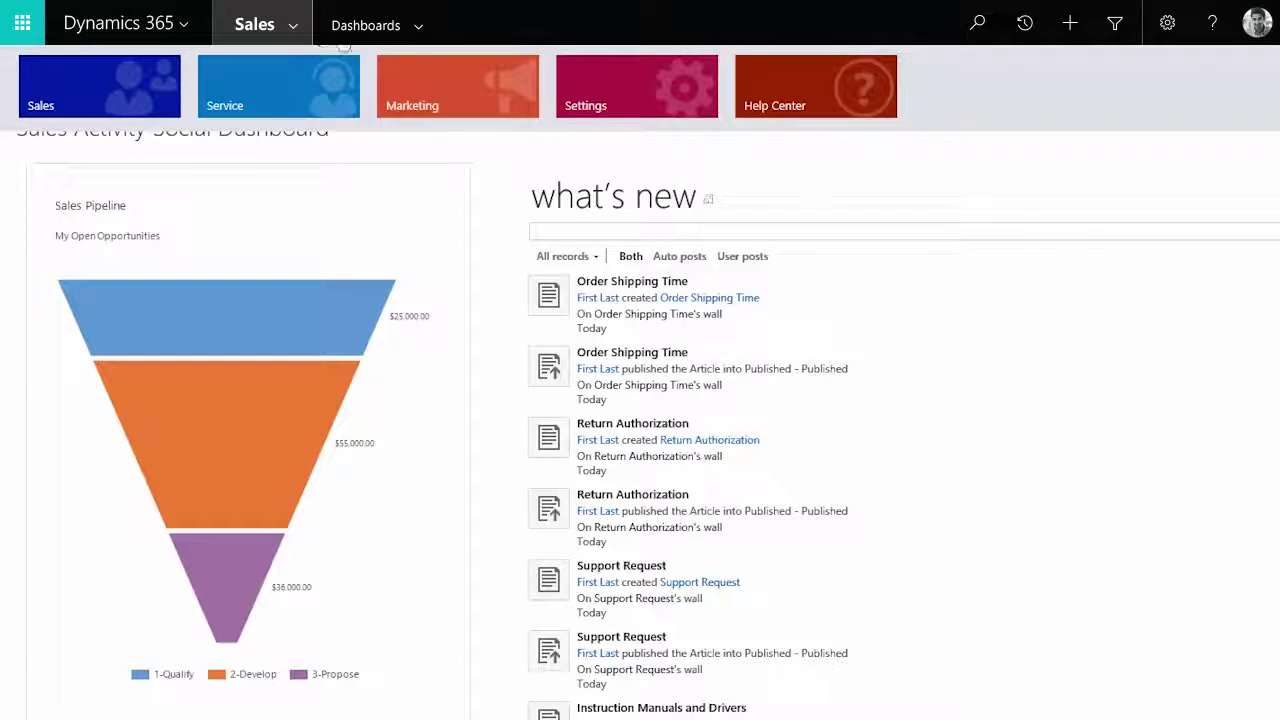
pyautogui.click(569, 82)
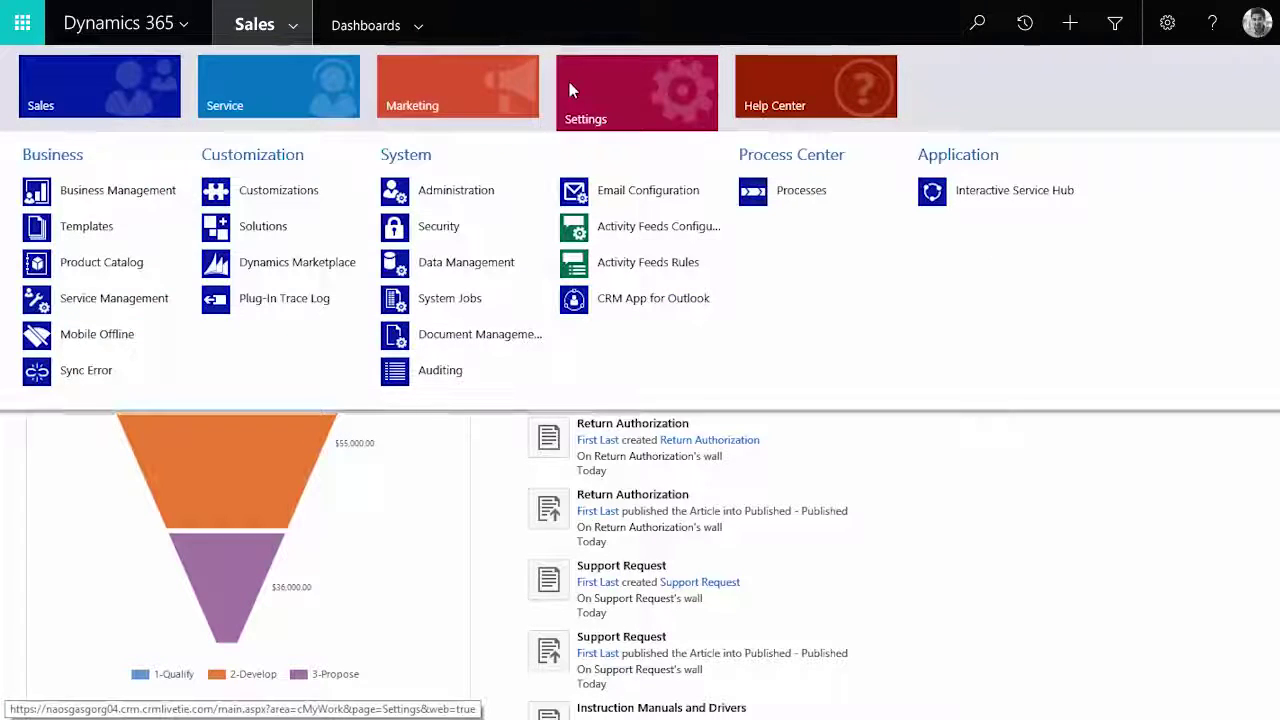
pyautogui.click(128, 335)
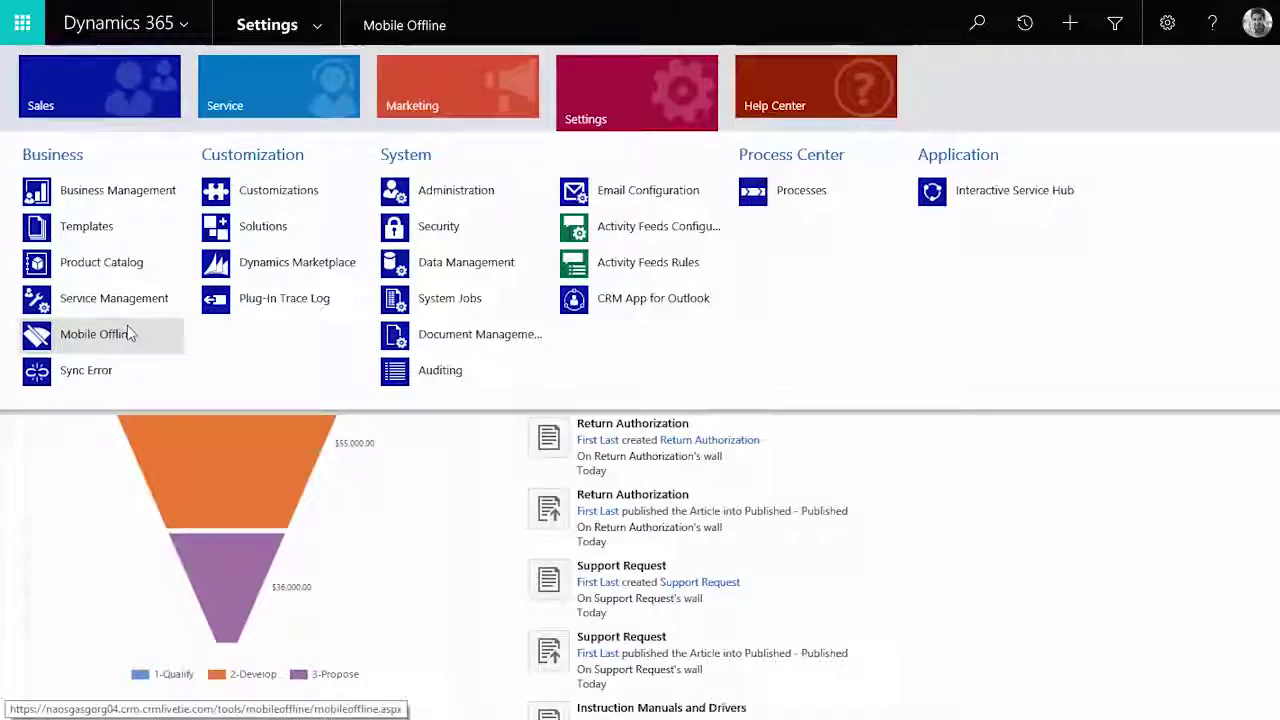
pyautogui.click(201, 204)
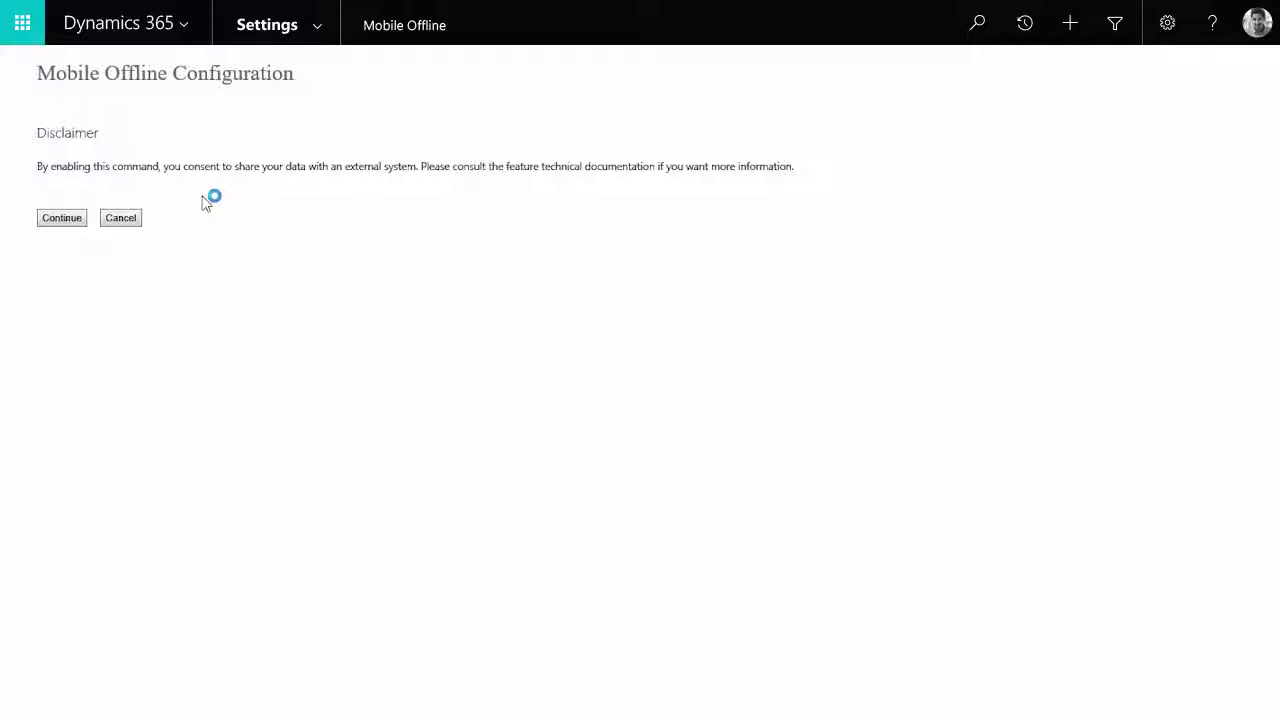
pyautogui.click(52, 222)
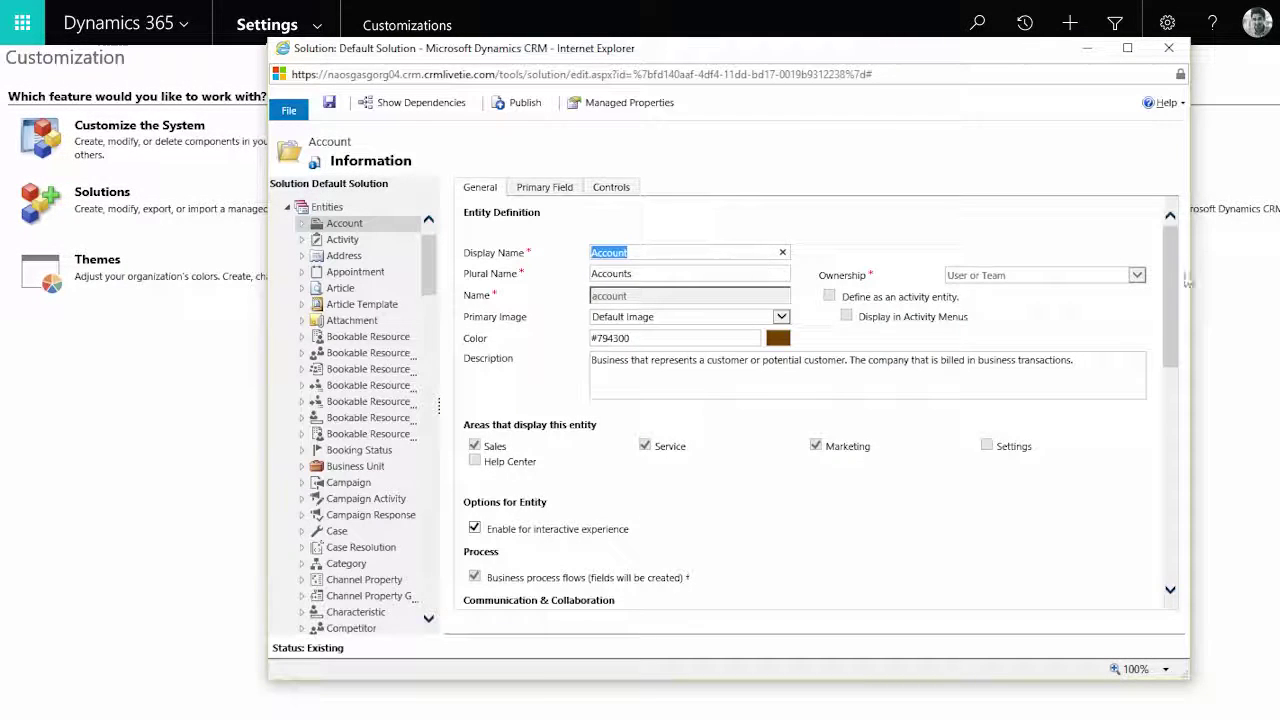
# Restrict Account's organization download filter to Address 2: City equals Redmond, then publish.
pyautogui.moveTo(1188, 283); pyautogui.dragTo(1177, 475)
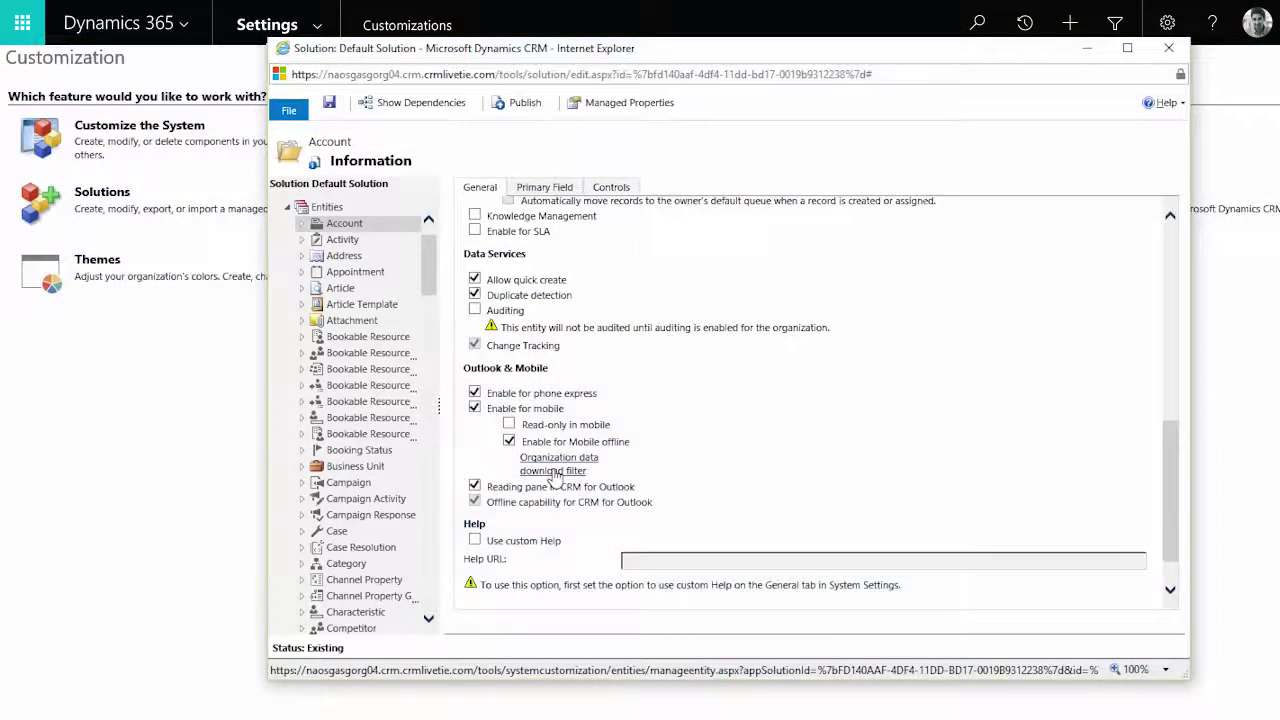
pyautogui.click(554, 469)
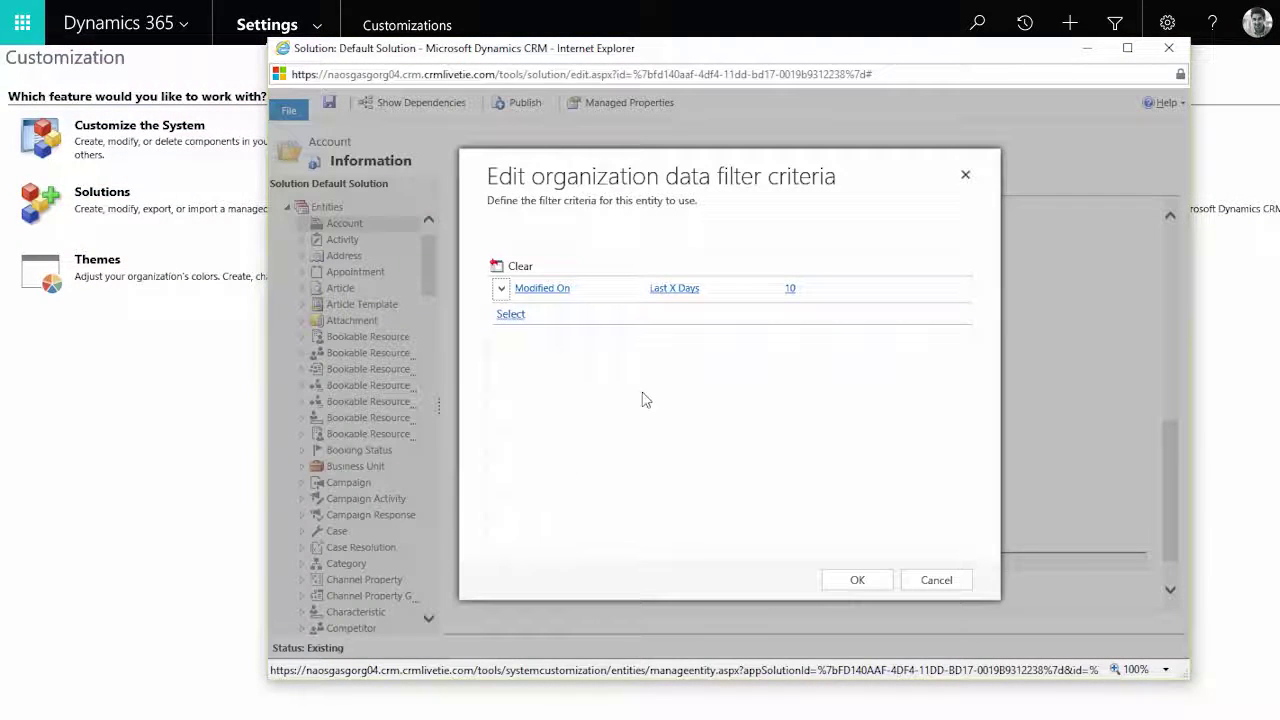
pyautogui.click(591, 318)
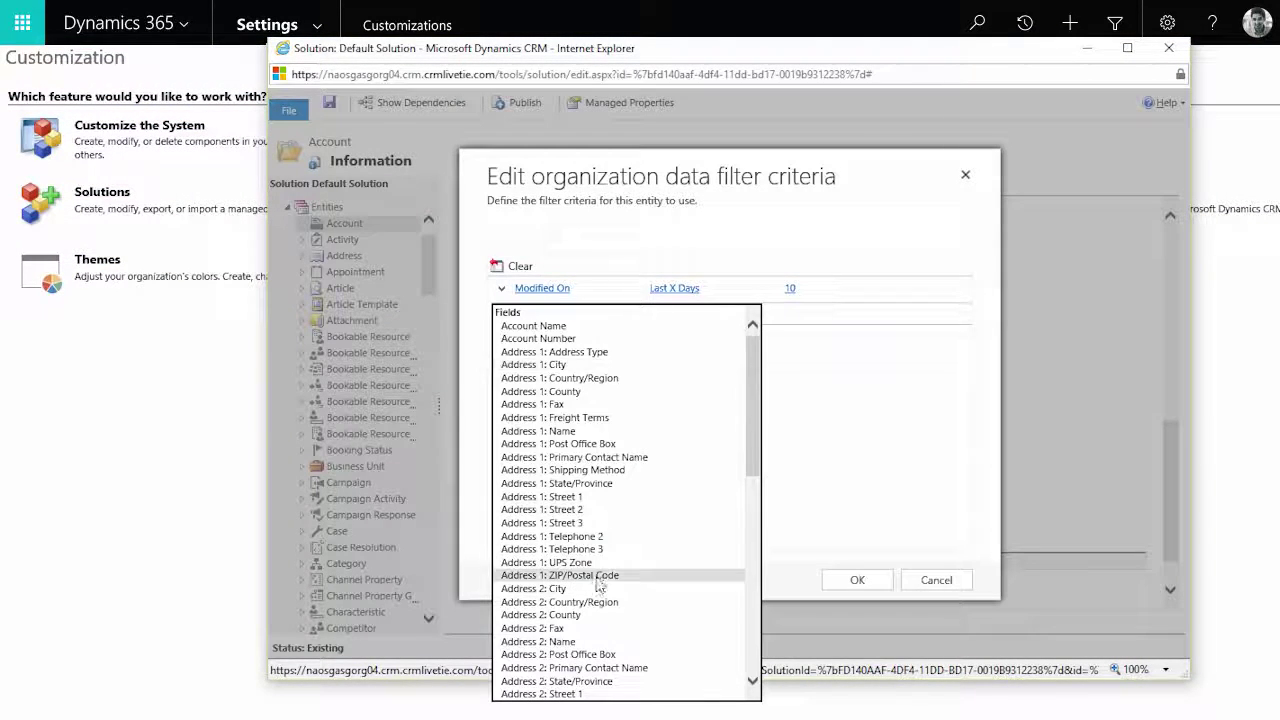
pyautogui.click(595, 588)
pyautogui.click(815, 310)
pyautogui.write('li')
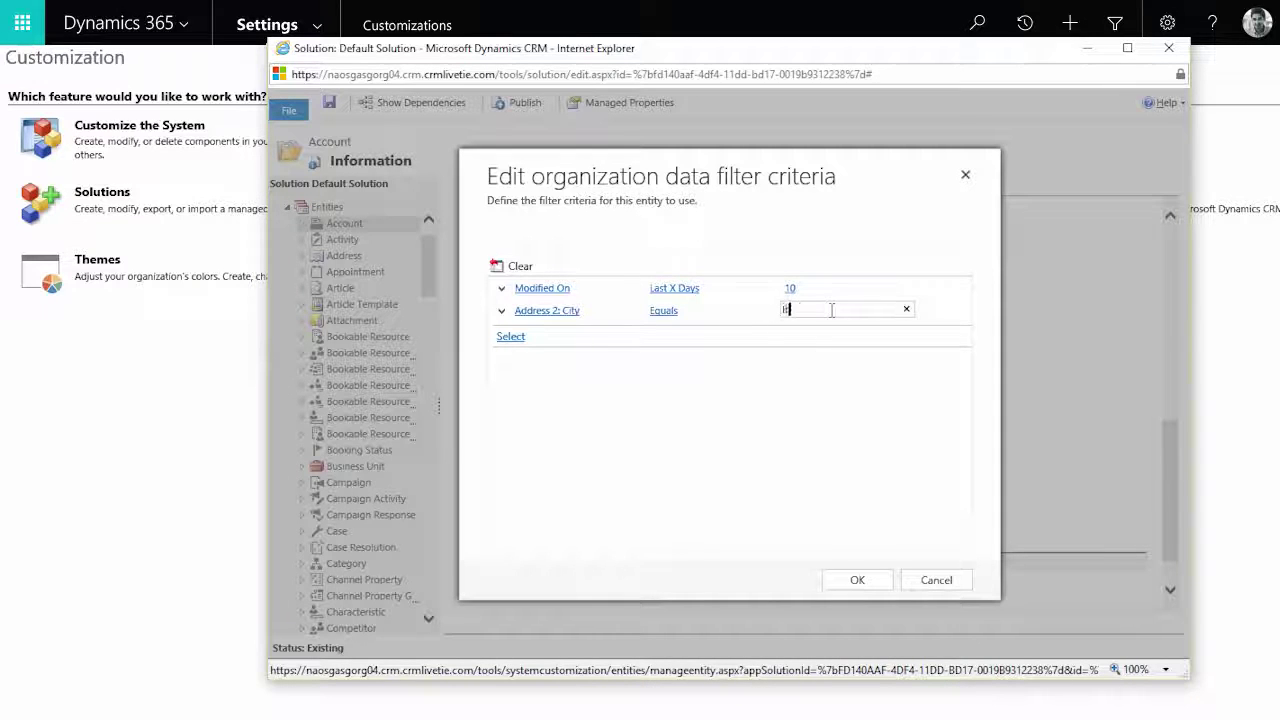
pyautogui.write('nd')
pyautogui.click(857, 580)
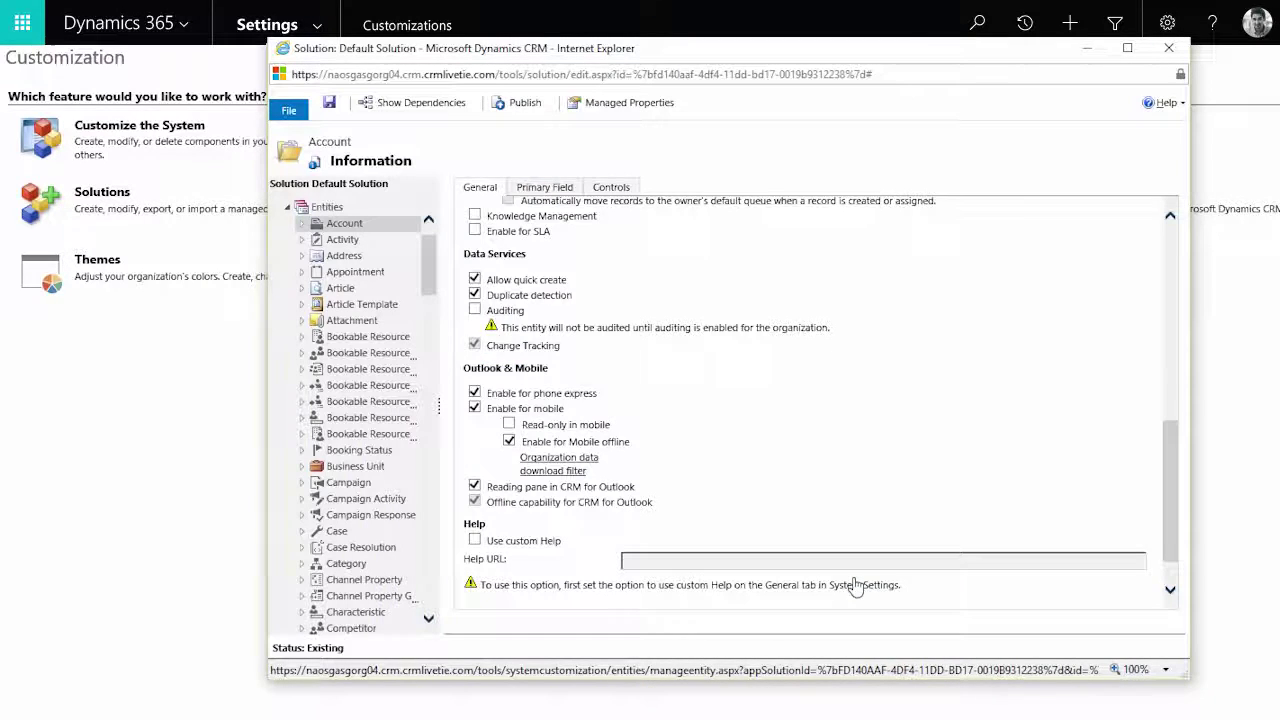
pyautogui.click(518, 102)
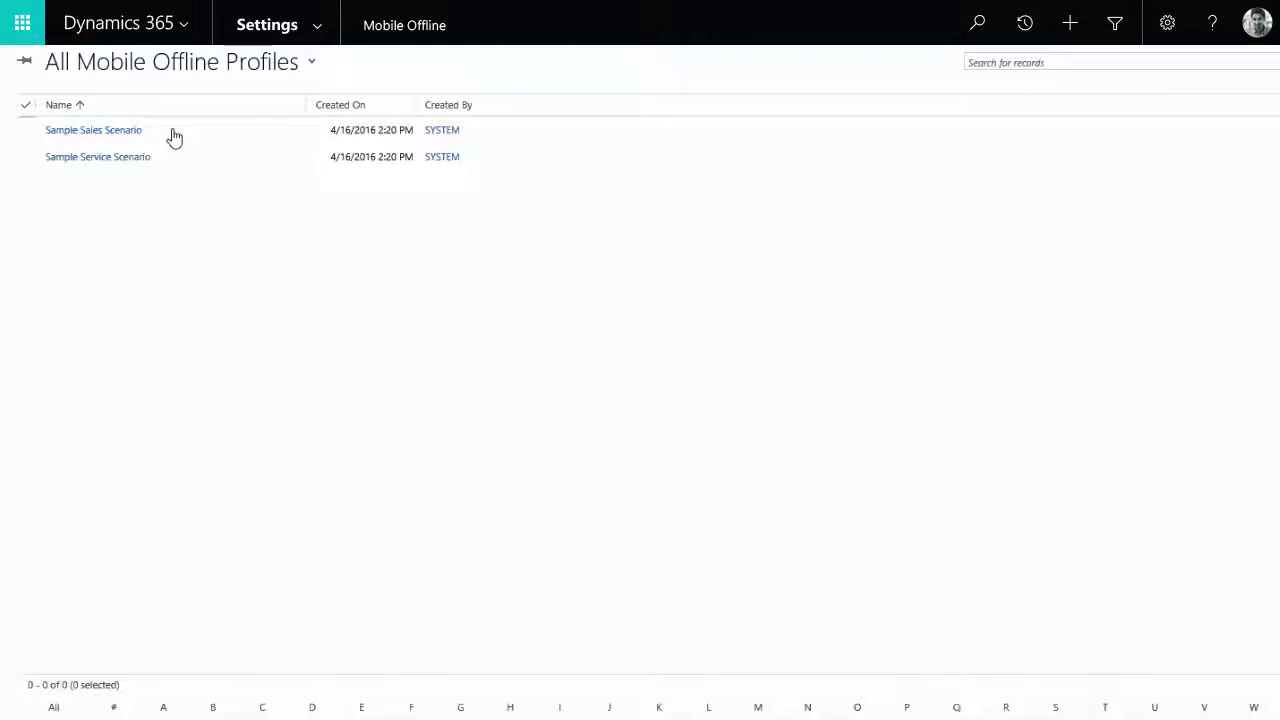
# Create and save the offline profile 'Lead Profile' with description 'Test profile'.
pyautogui.click(42, 62)
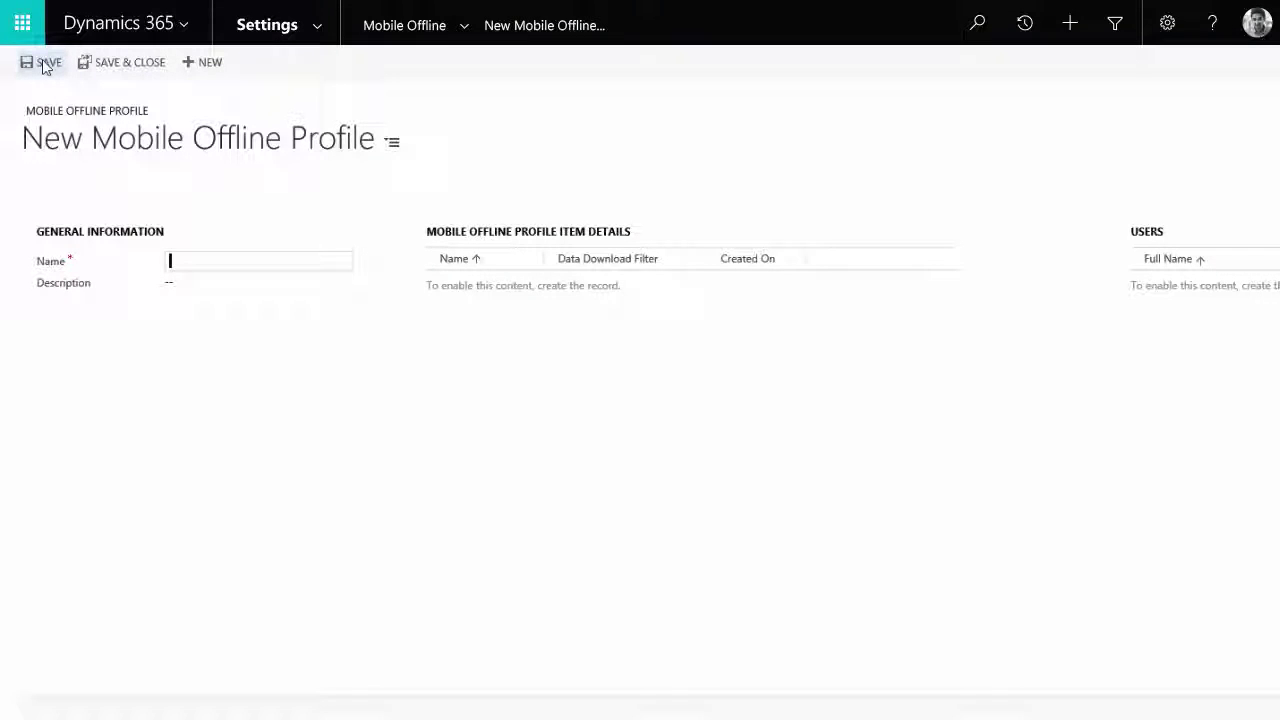
pyautogui.write('Lead Profile')
pyautogui.press('Tab')
pyautogui.write('Test profile')
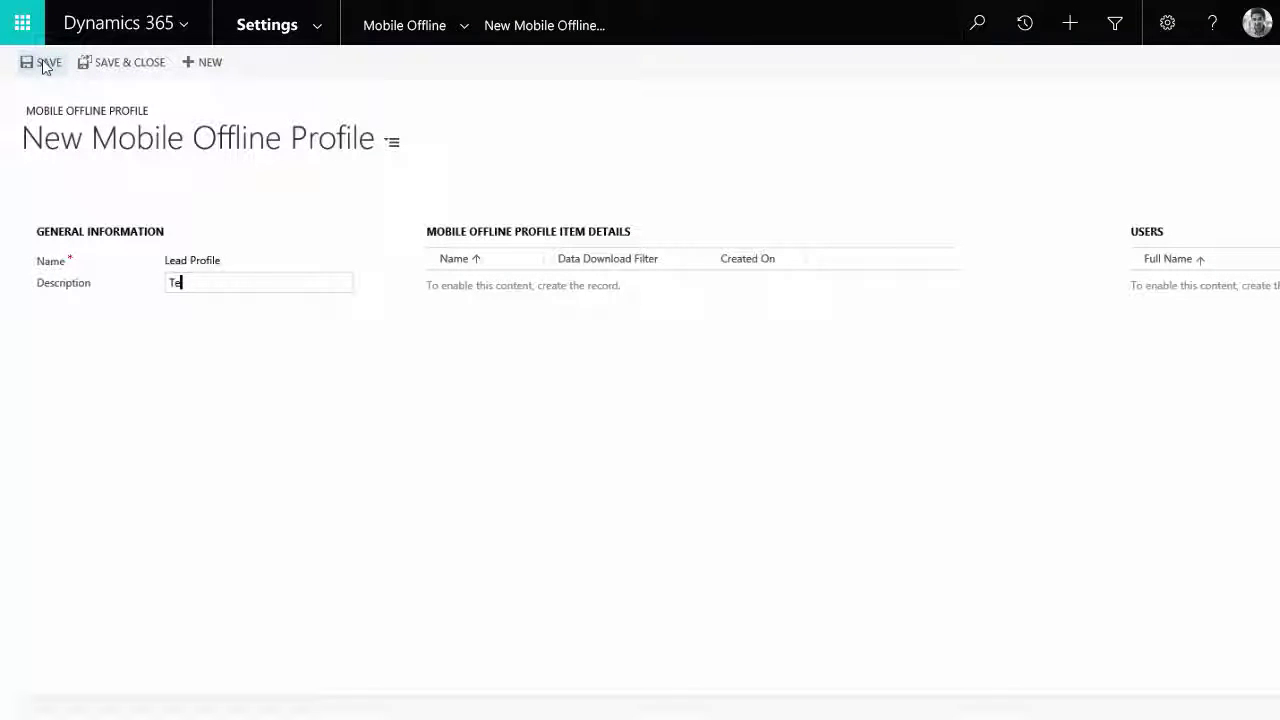
pyautogui.click(620, 368)
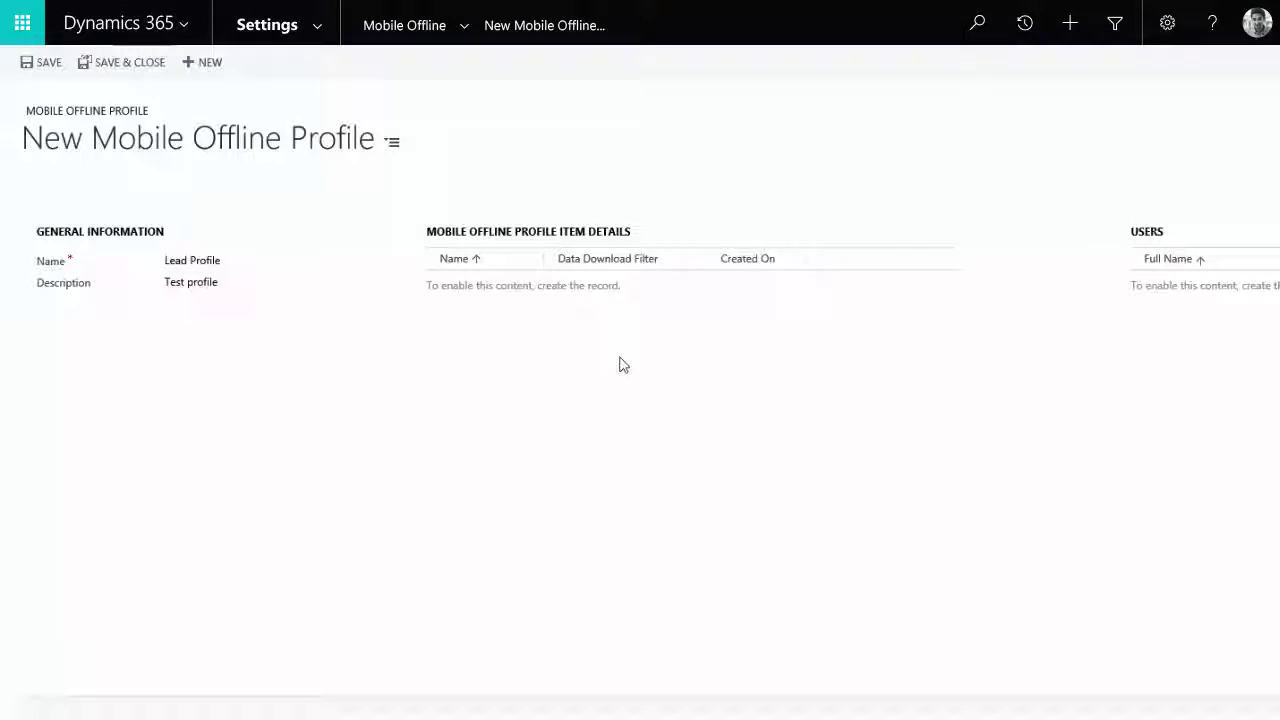
pyautogui.click(38, 64)
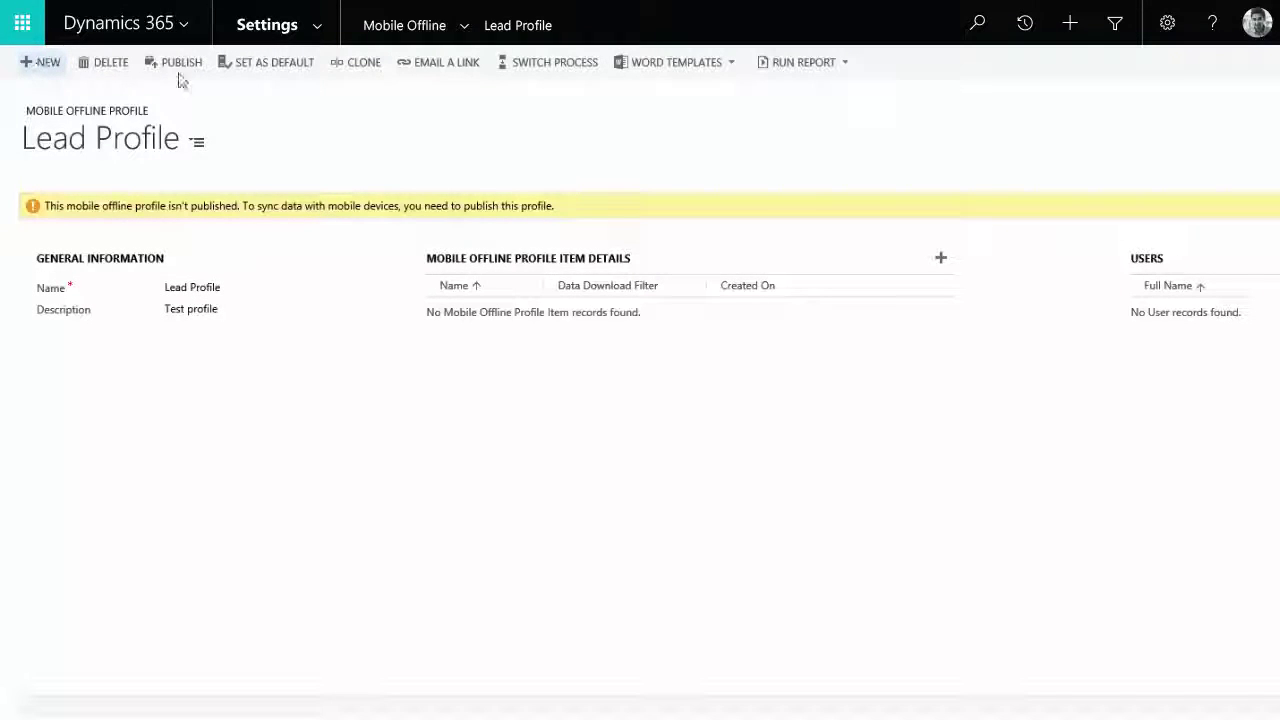
pyautogui.click(941, 262)
pyautogui.write('Lead')
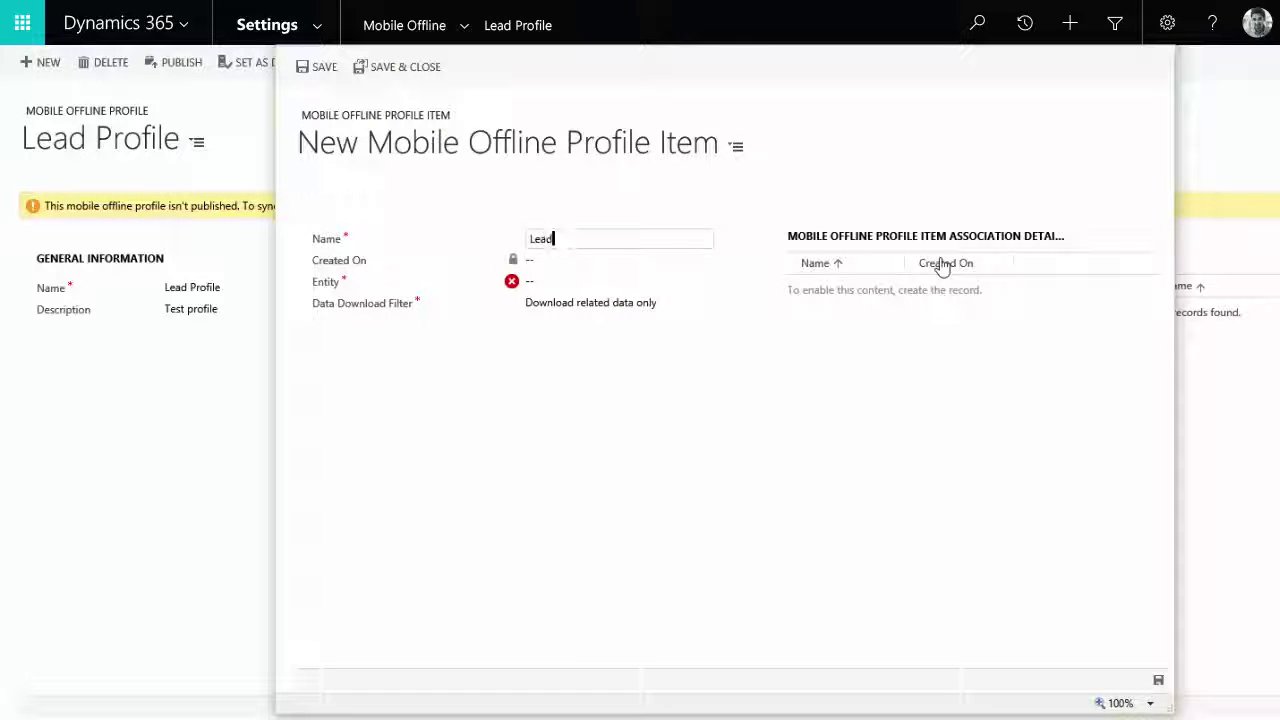
# Add a Lead item with Other data filter for team records, add a user, and publish.
pyautogui.click(676, 284)
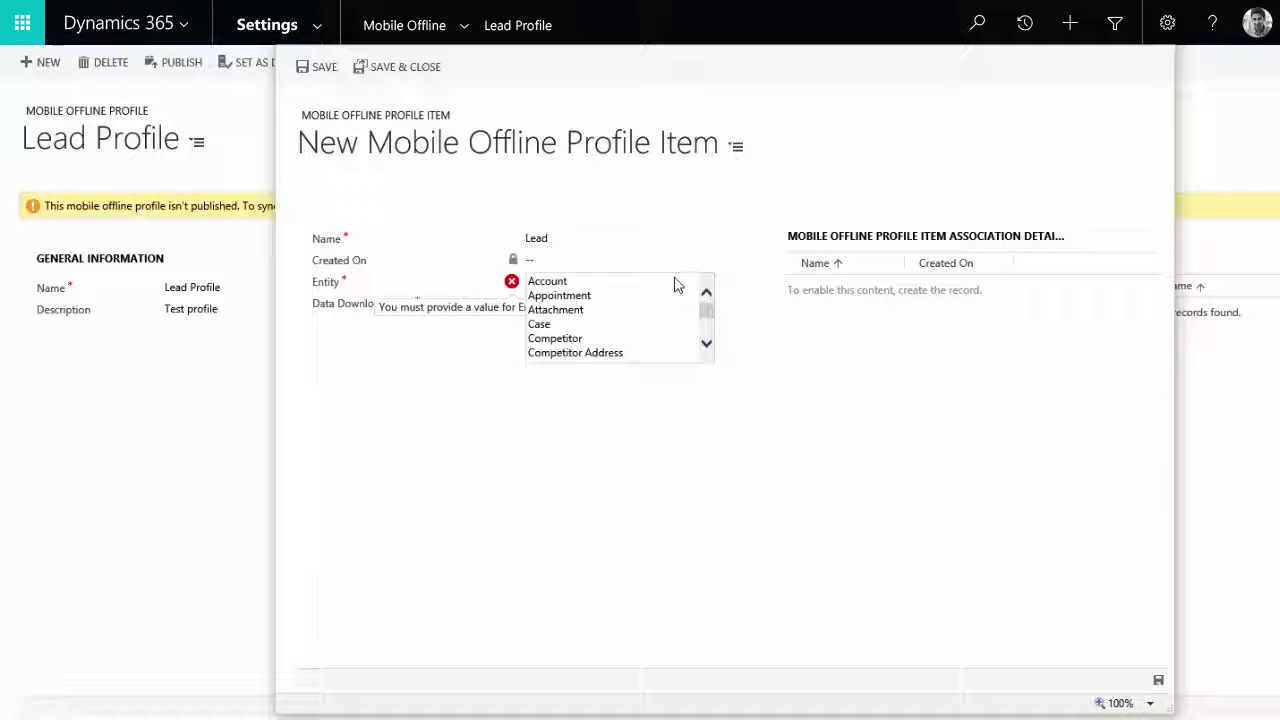
pyautogui.press('l')
pyautogui.press('Return')
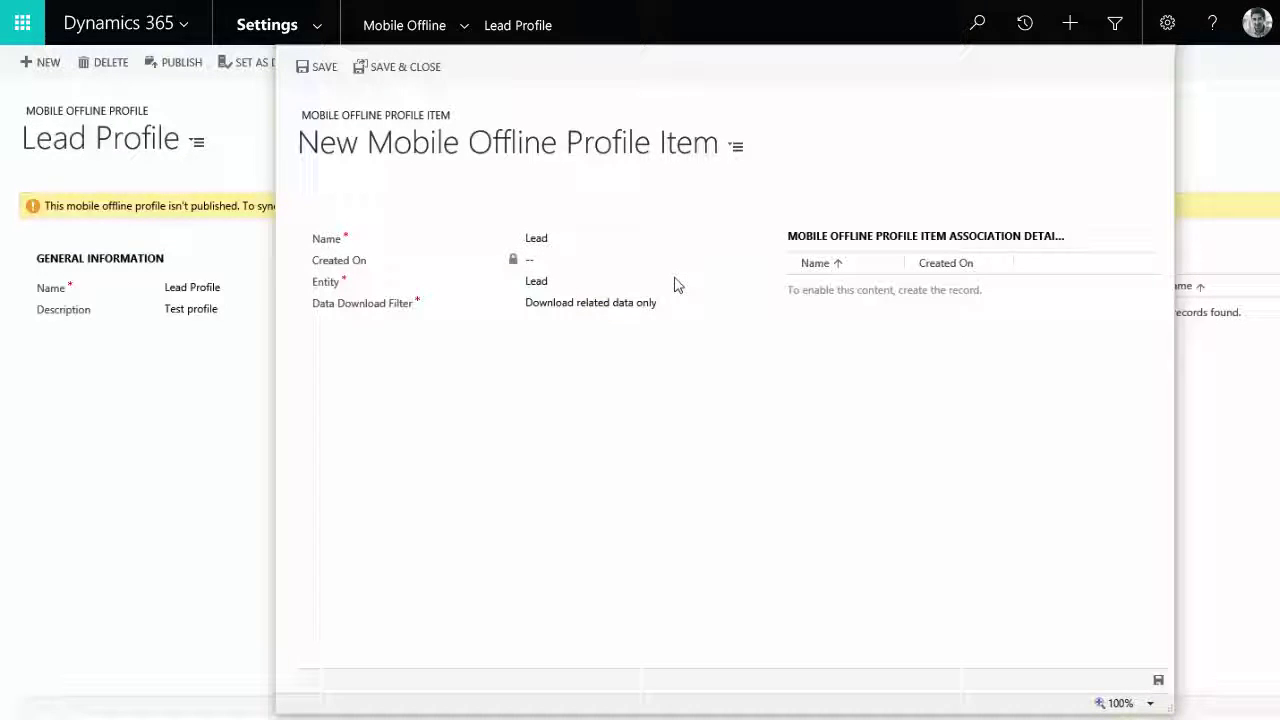
pyautogui.click(662, 303)
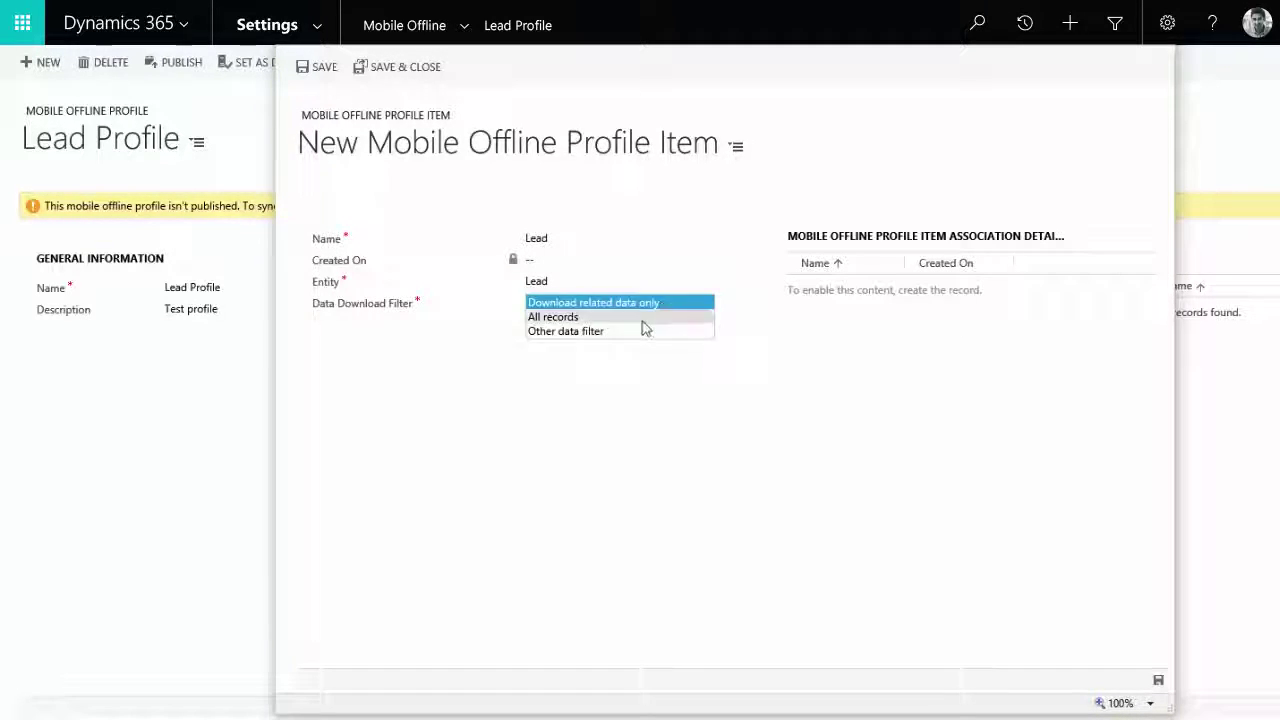
pyautogui.click(640, 330)
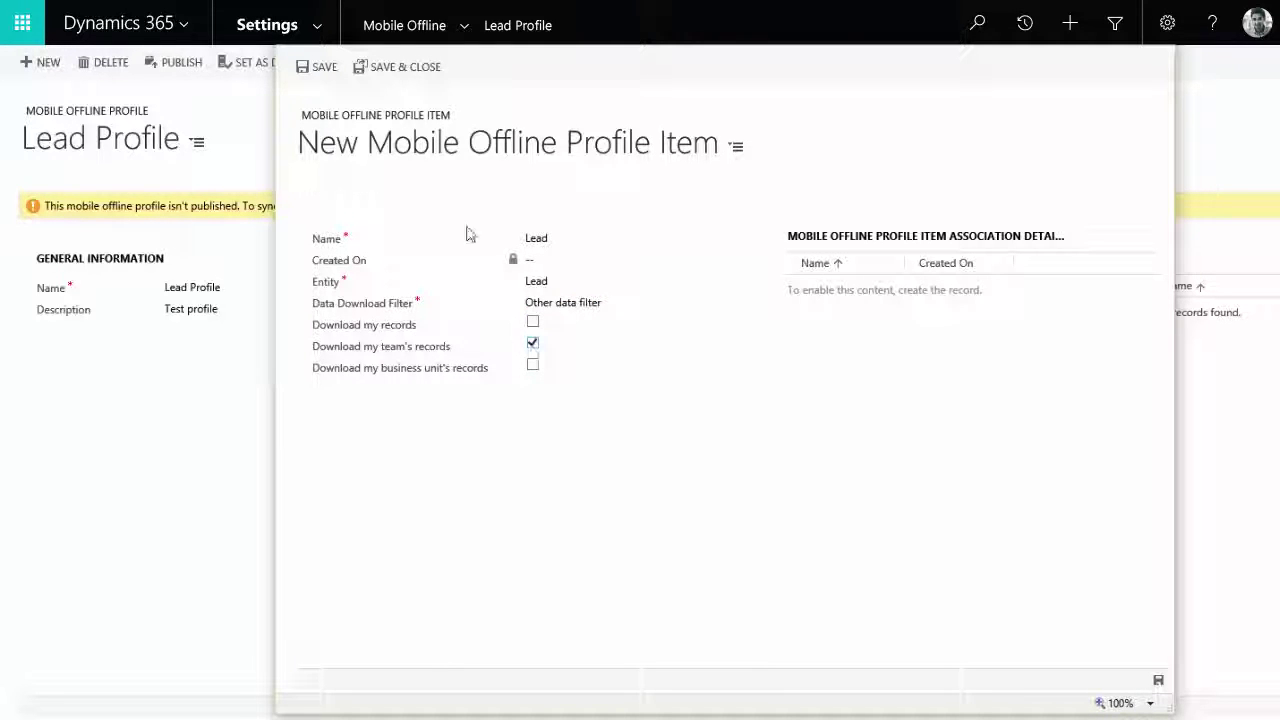
pyautogui.click(404, 66)
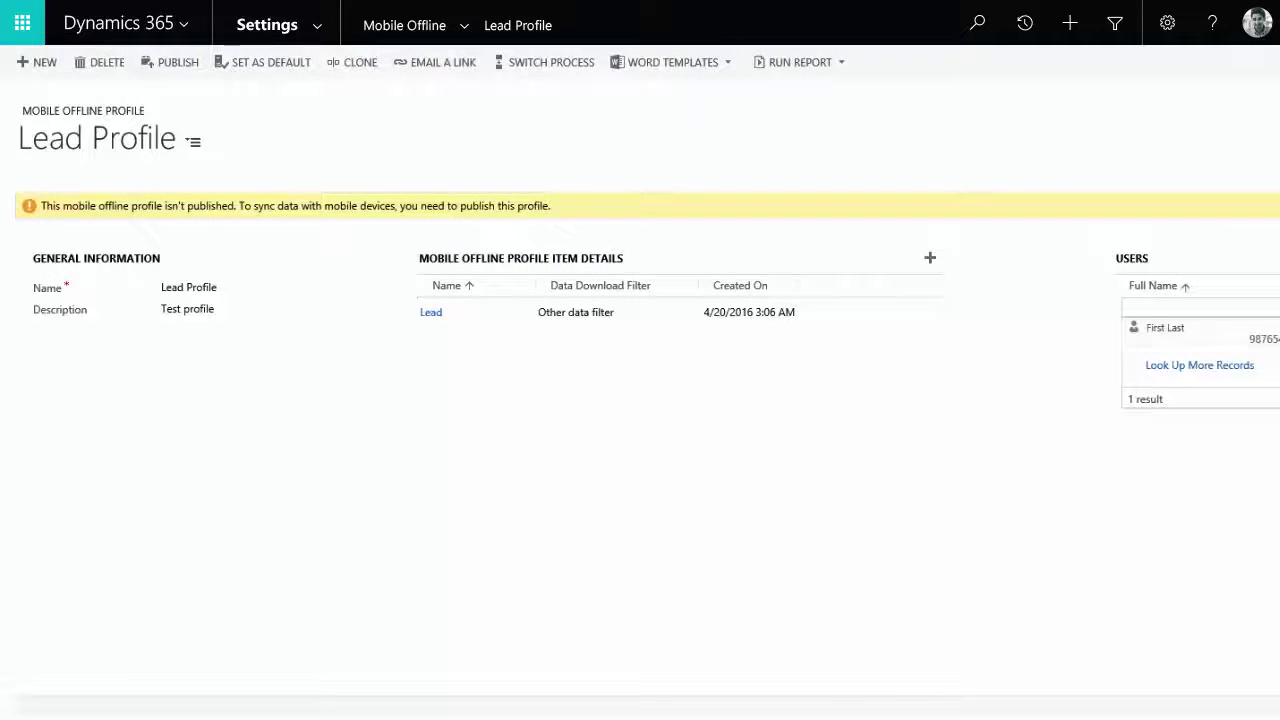
pyautogui.click(1165, 327)
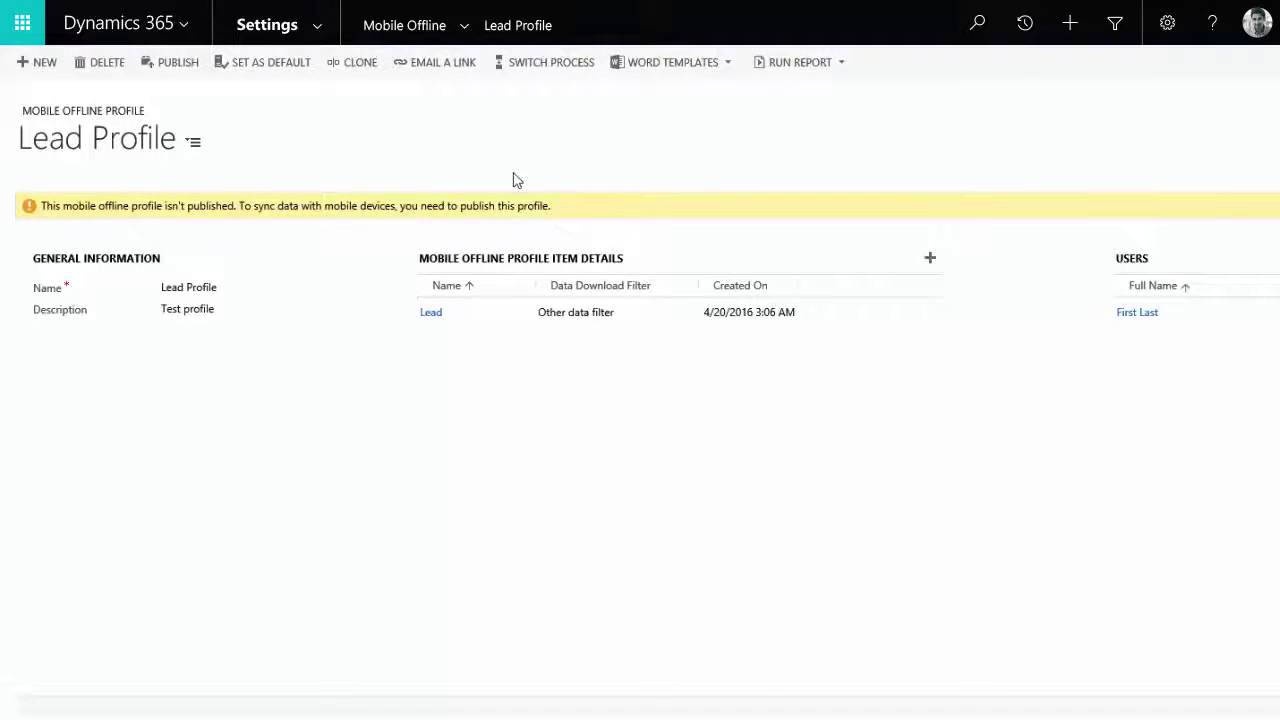
pyautogui.click(185, 72)
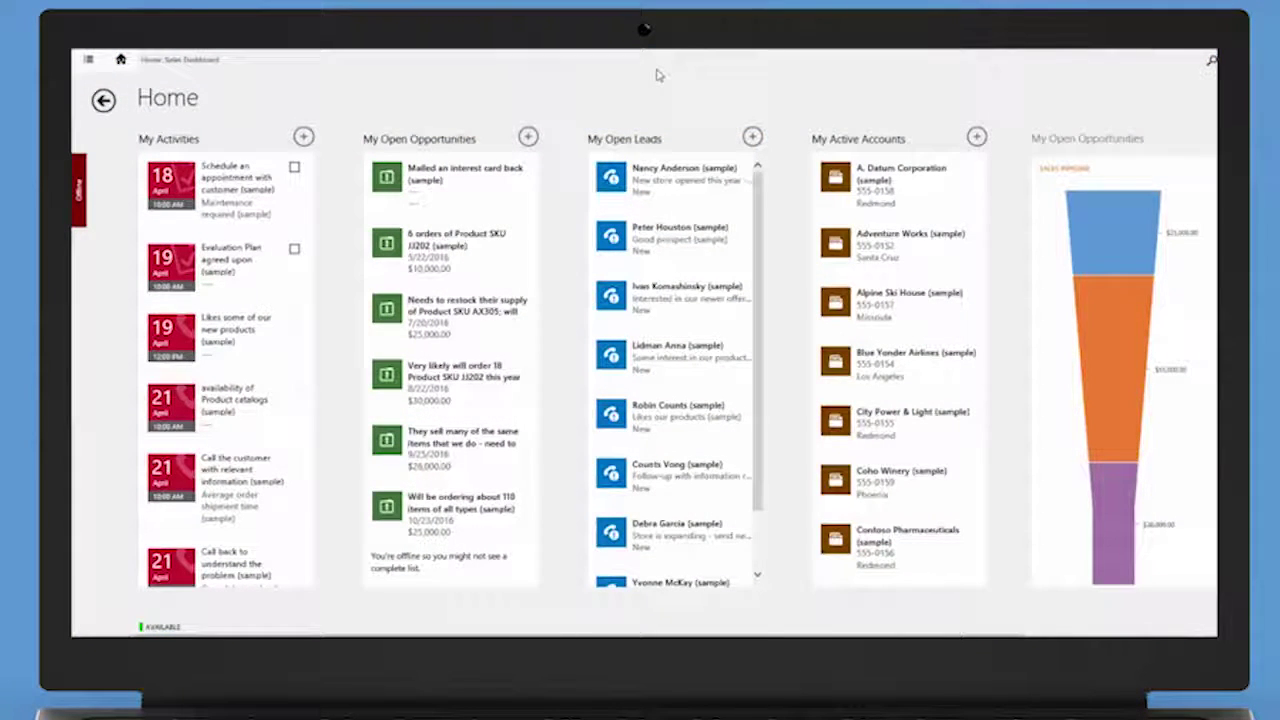
# Open Nancy Anderson's lead from My Open Leads on the offline Home dashboard.
pyautogui.click(668, 172)
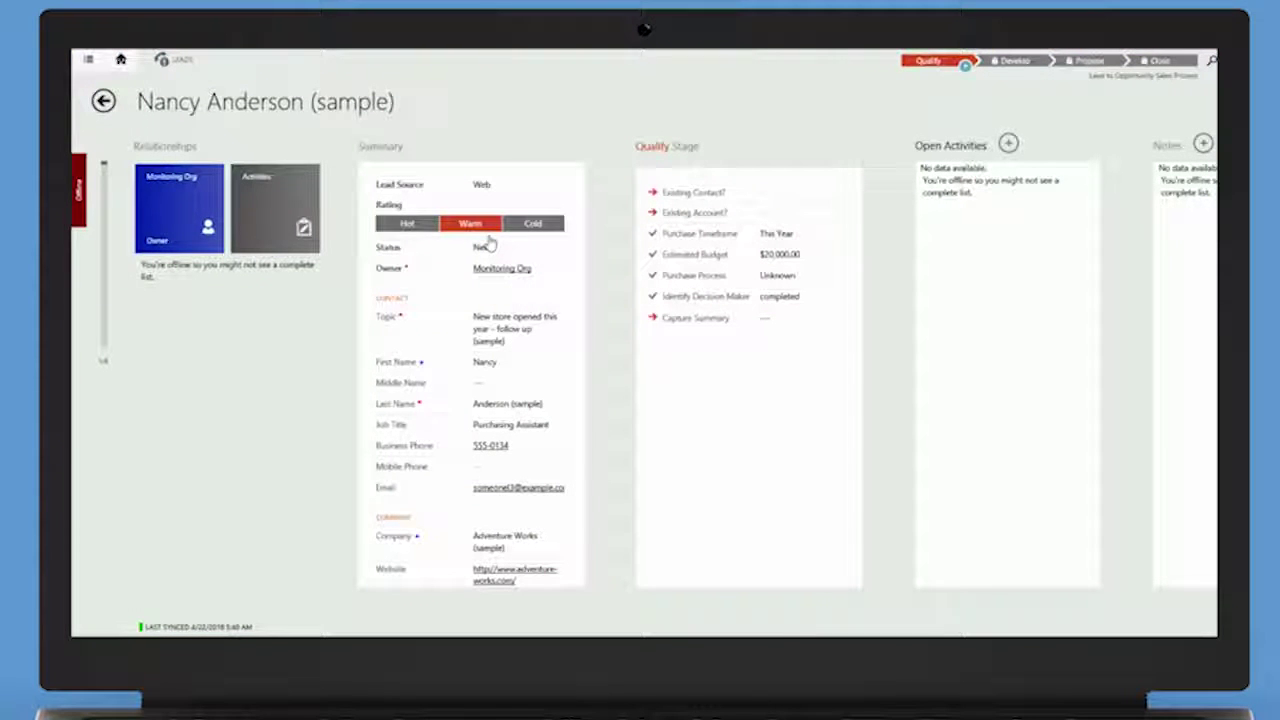
pyautogui.rightClick(896, 440)
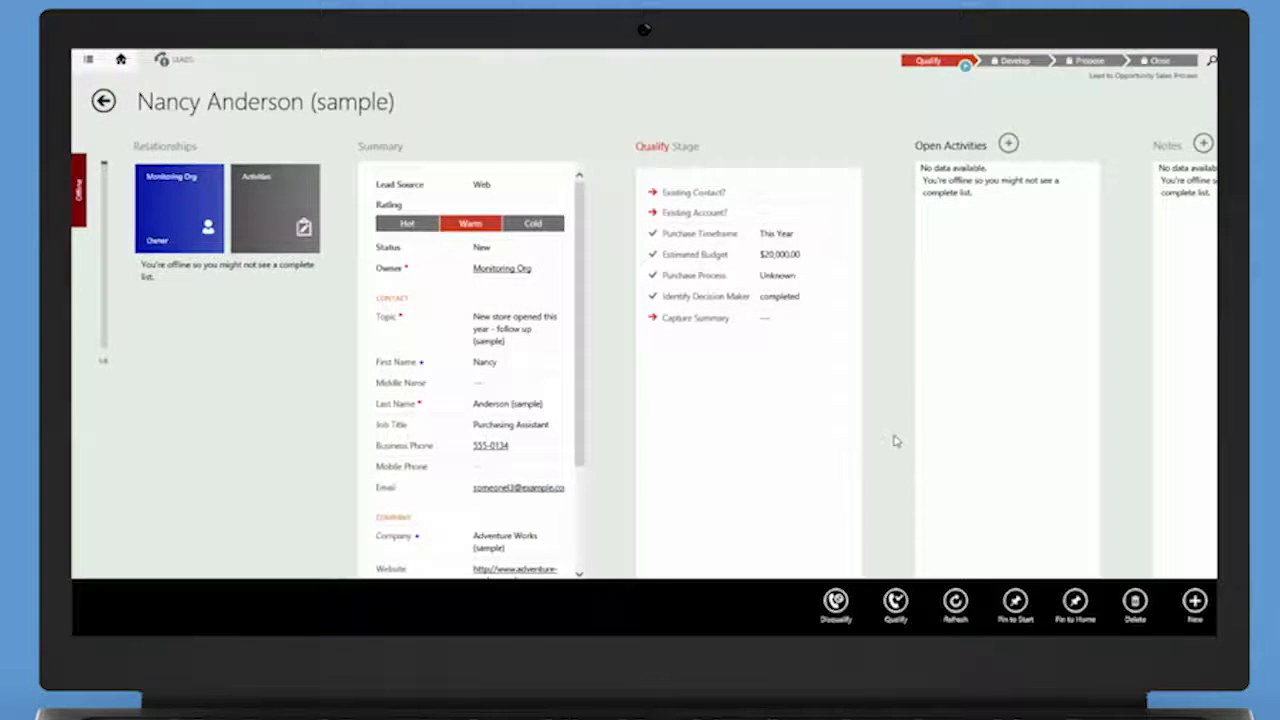
pyautogui.click(896, 606)
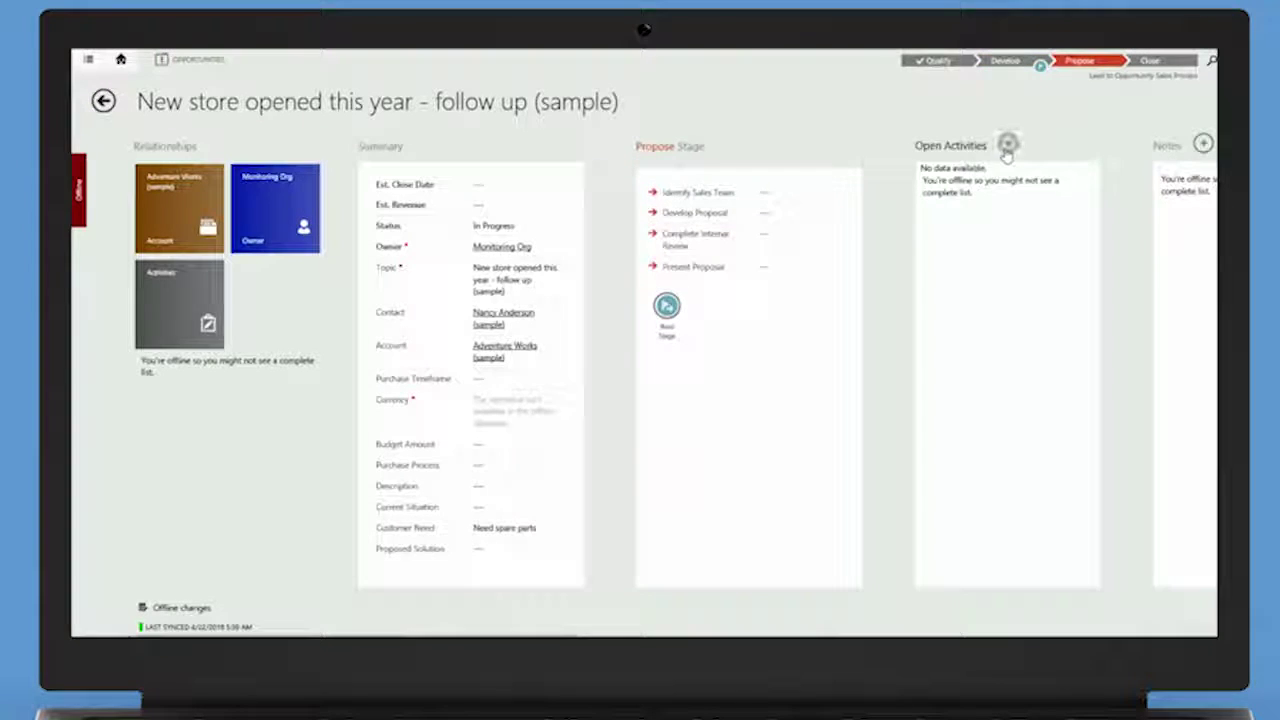
# Add a 'Finalize the order' task to the opportunity, then reconnect the app online.
pyautogui.click(1008, 143)
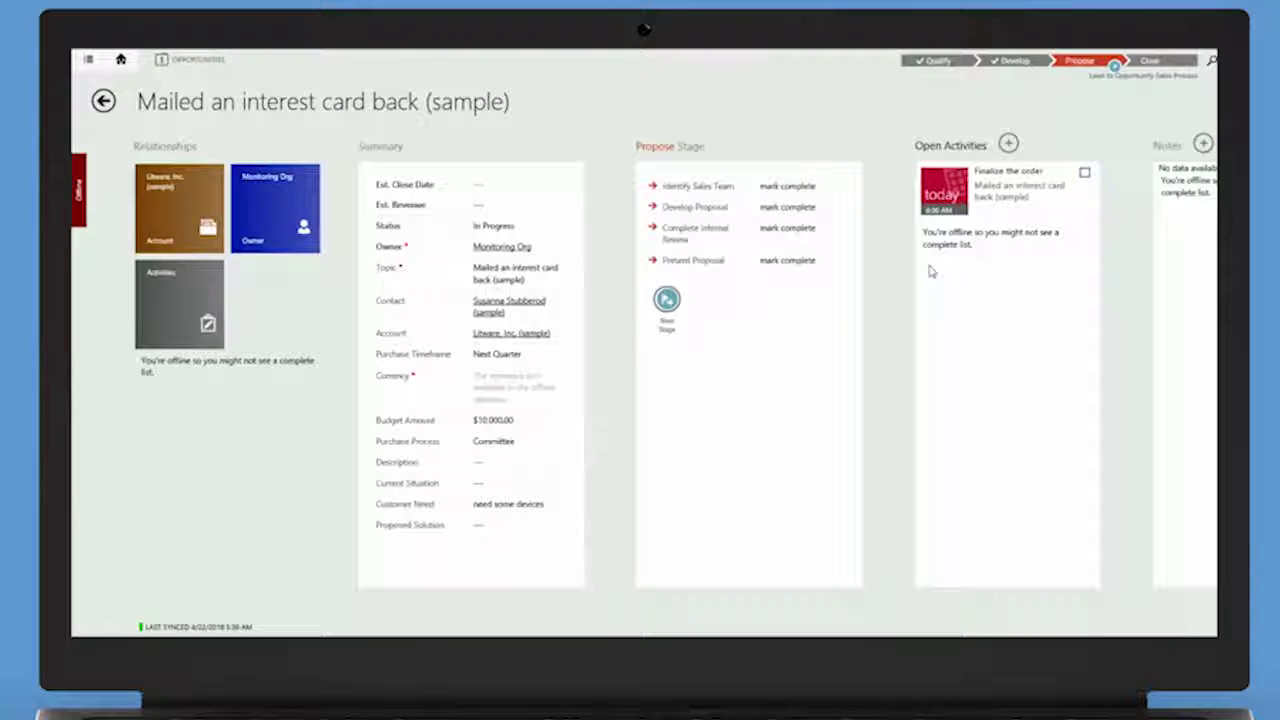
pyautogui.click(80, 192)
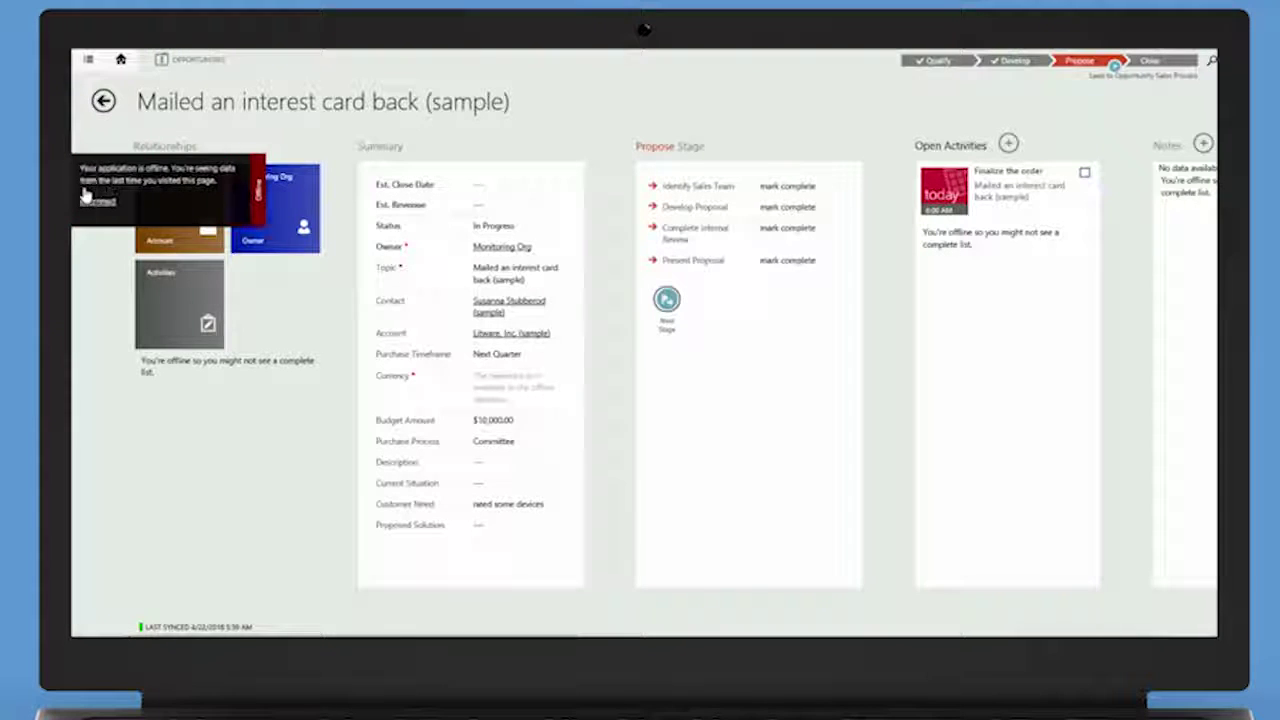
pyautogui.click(97, 202)
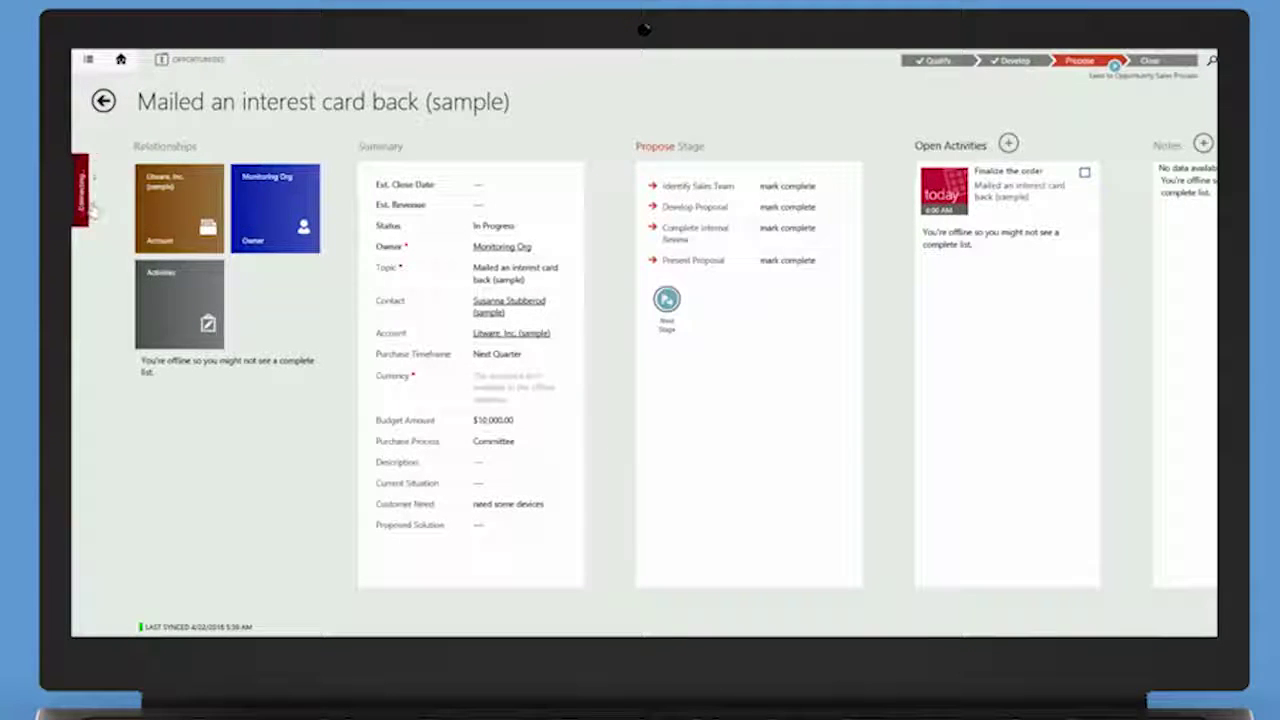